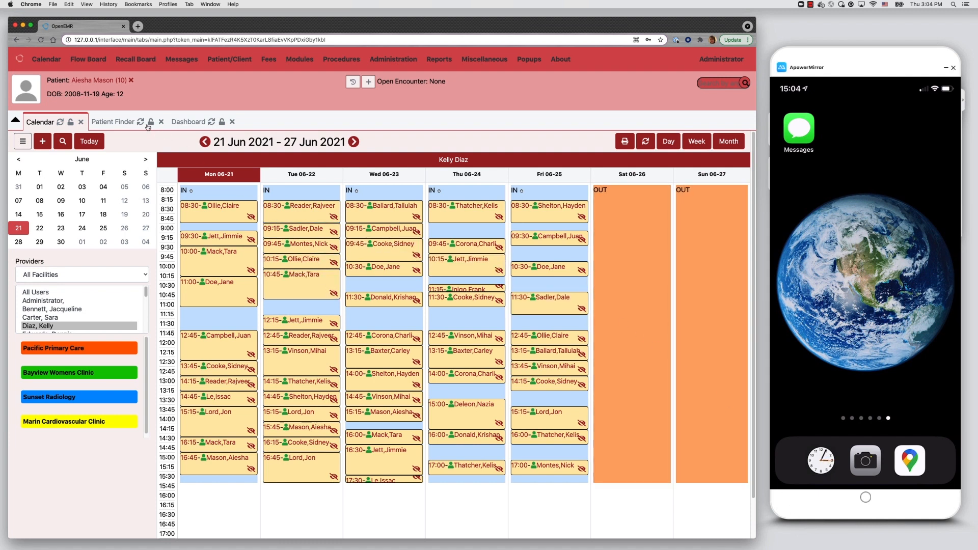
{"action": "left_click", "coordinate": [115, 122]}
{"action": "left_click", "coordinate": [79, 222]}
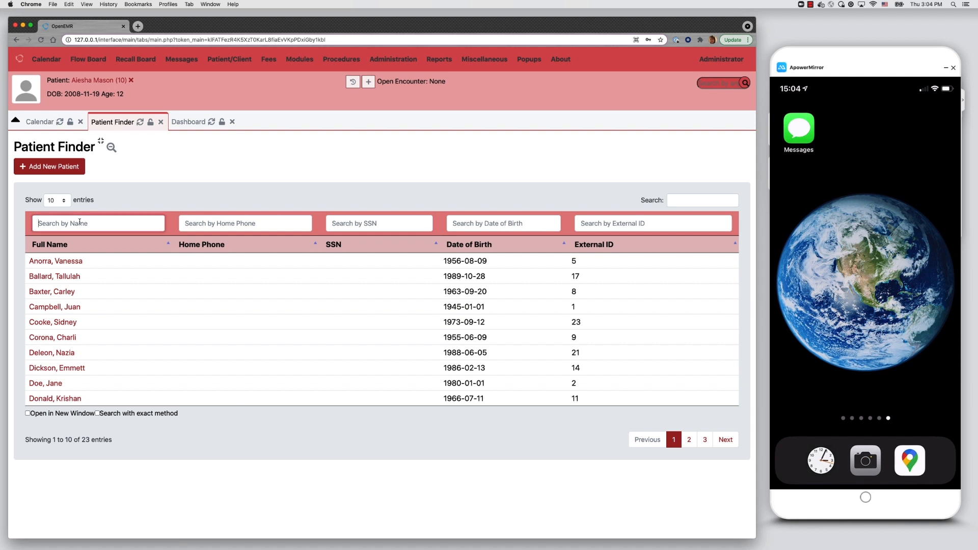
{"action": "type", "text": "mason"}
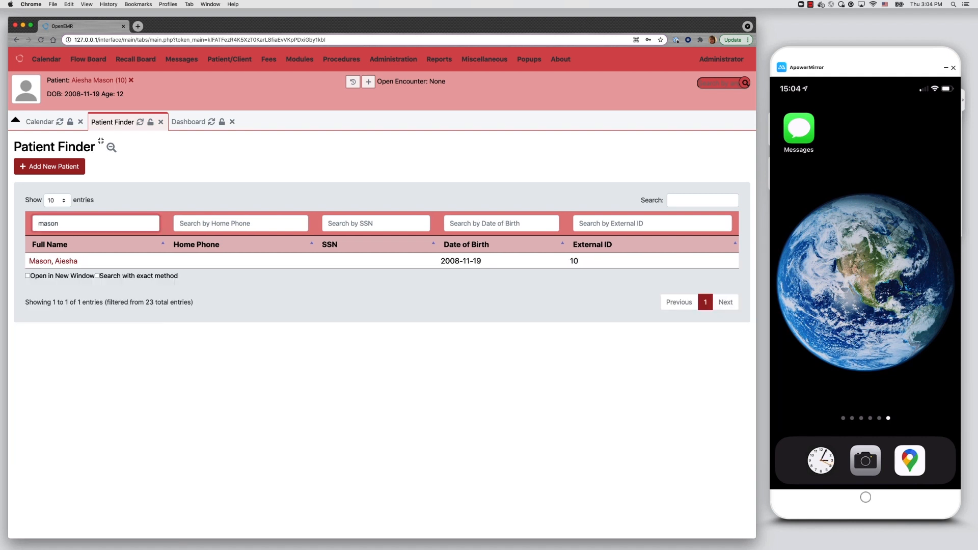
{"action": "left_click", "coordinate": [53, 262]}
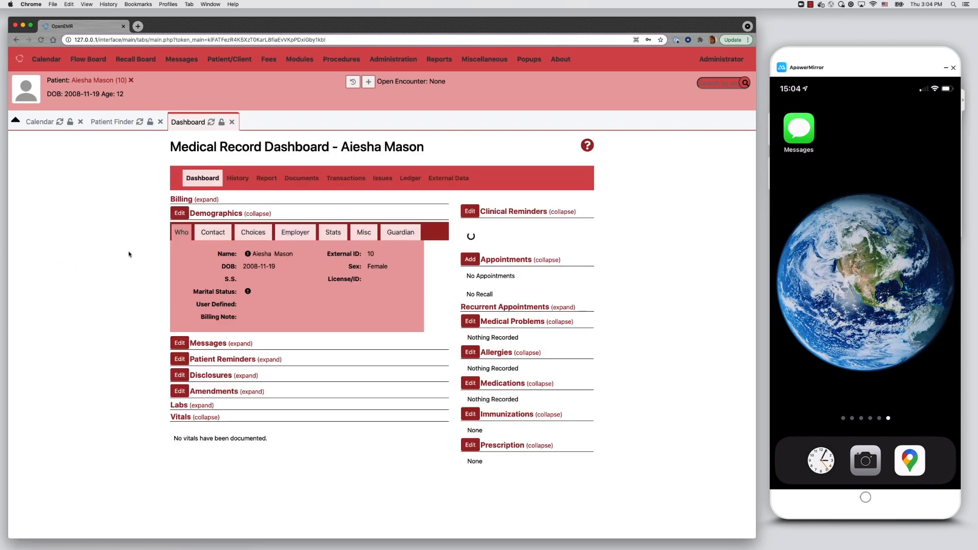
{"action": "left_click", "coordinate": [255, 233]}
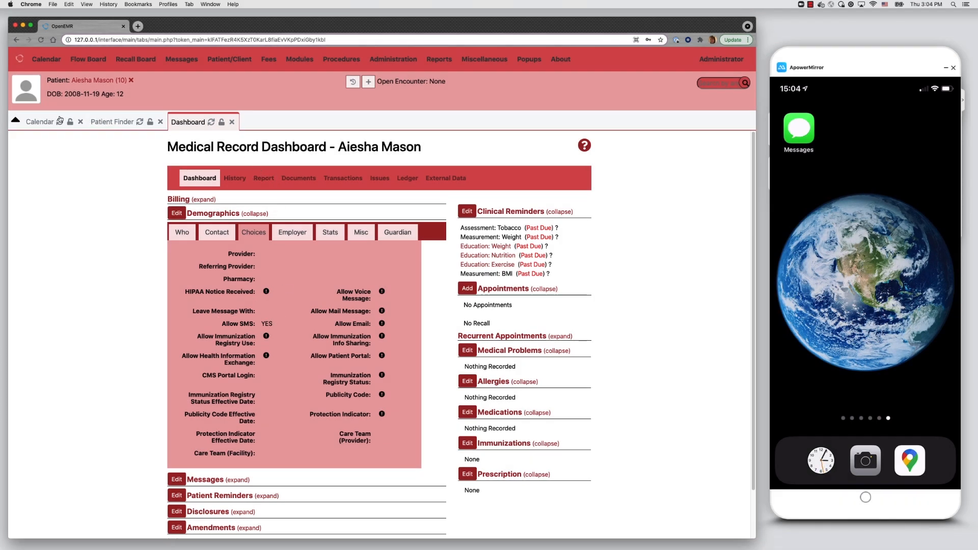
{"action": "left_click", "coordinate": [41, 123]}
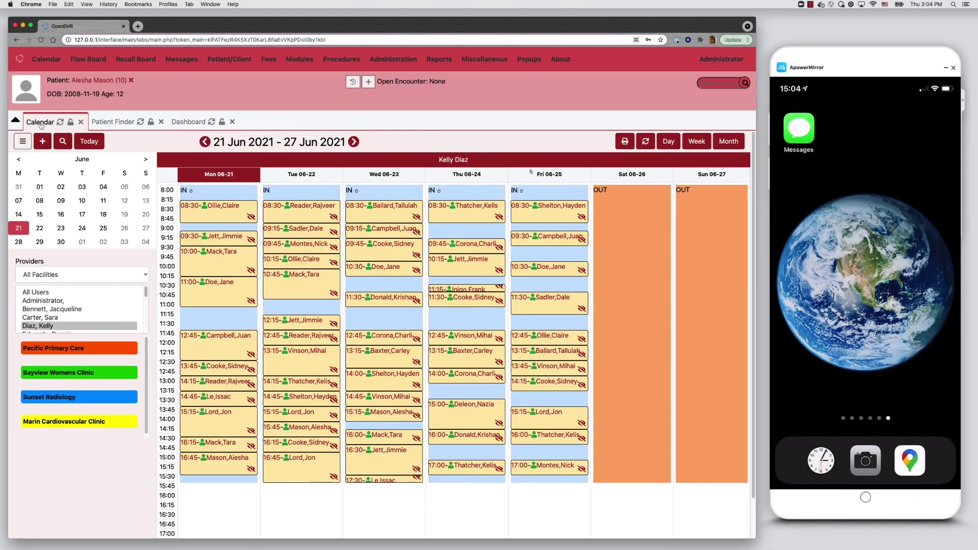
{"action": "left_click", "coordinate": [525, 251]}
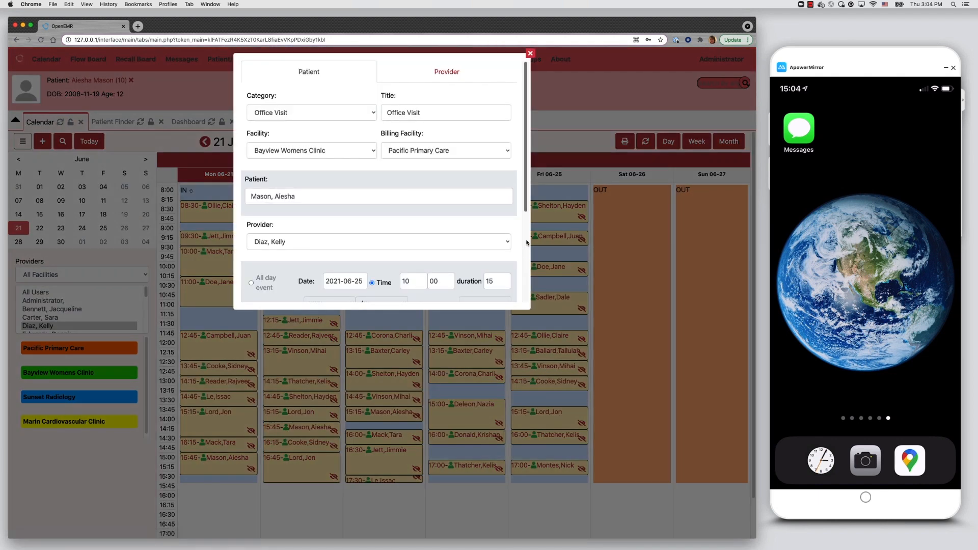
{"action": "left_click", "coordinate": [312, 150]}
{"action": "left_click", "coordinate": [315, 142]}
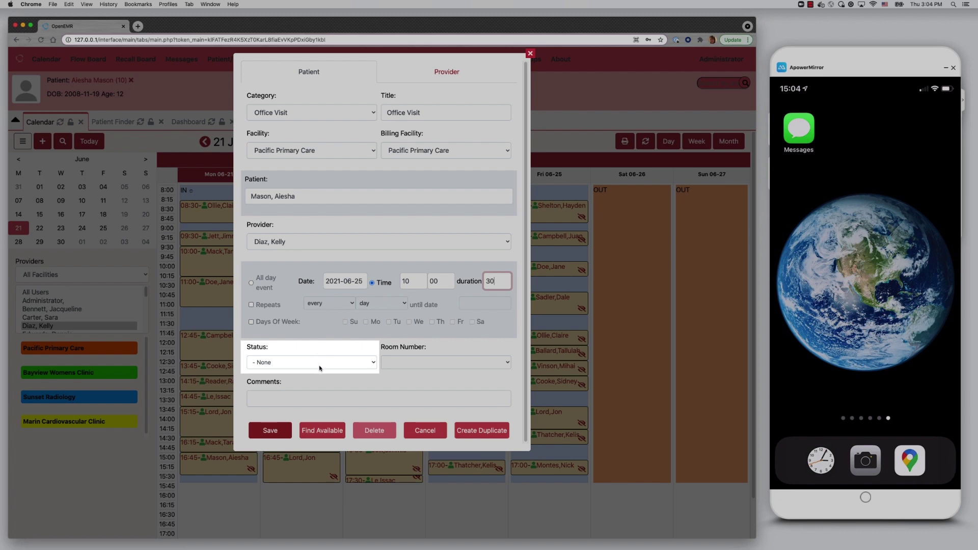
{"action": "left_click", "coordinate": [270, 431]}
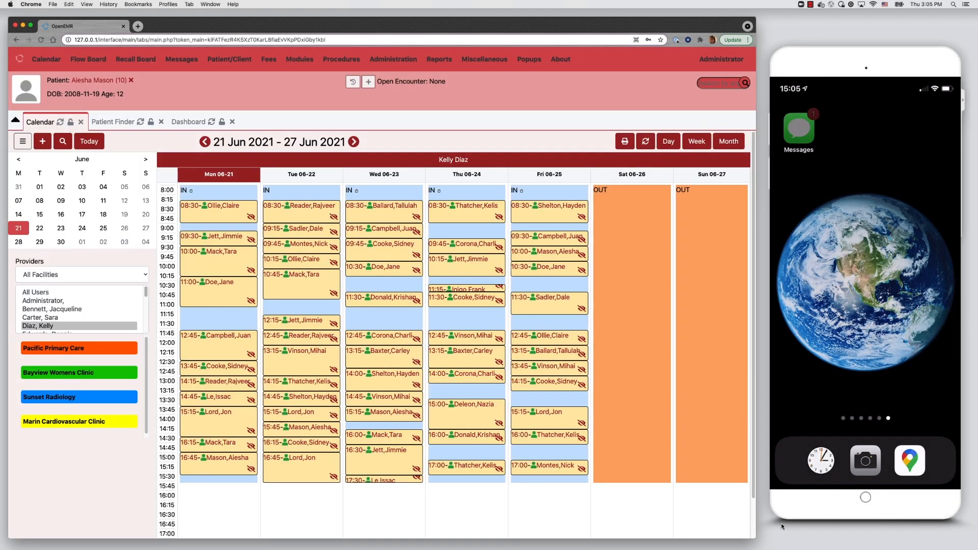
Reply CANCEL APPT to Owl Health on the mirrored iPhone and await the cancellation confirmation
{"action": "left_click", "coordinate": [827, 532]}
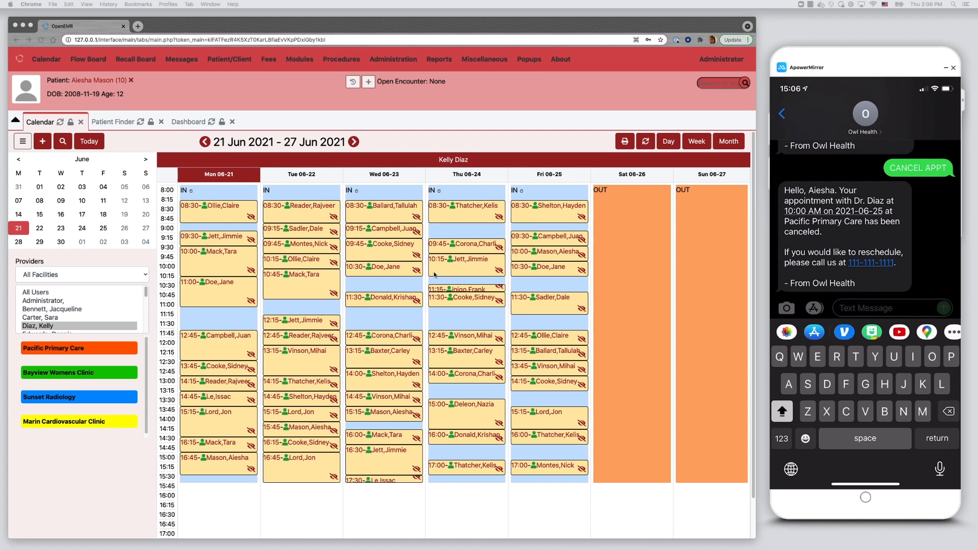
{"action": "left_click", "coordinate": [521, 254]}
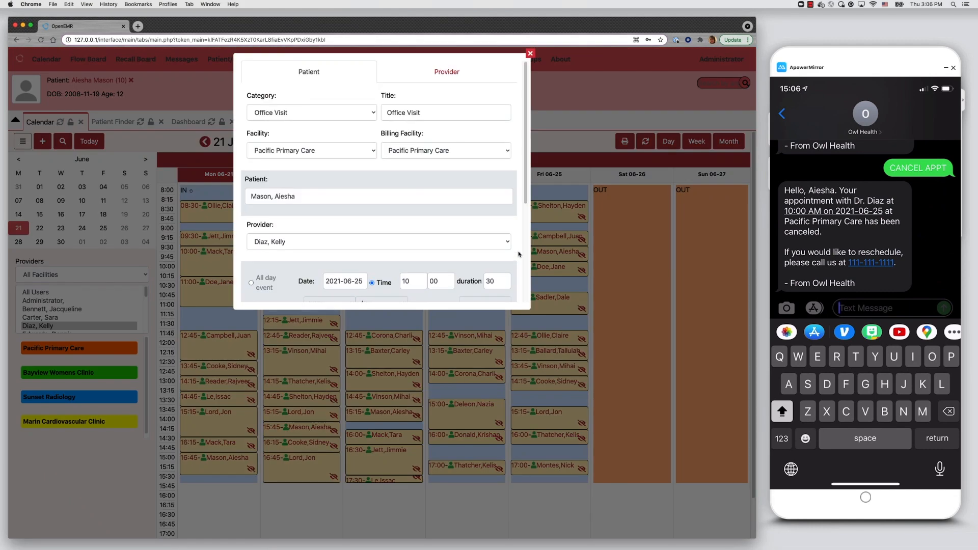